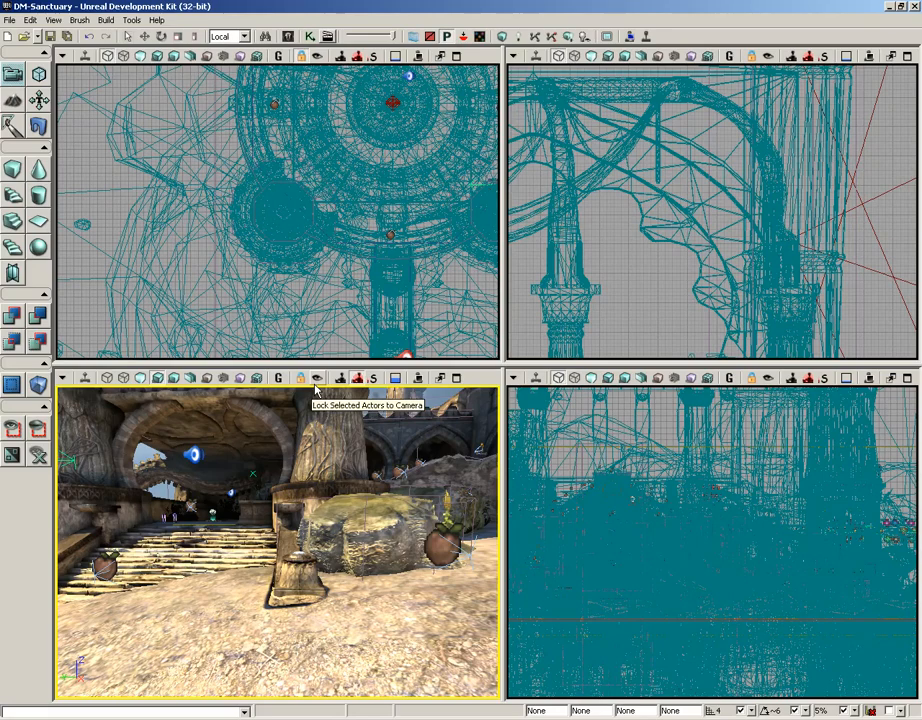
Step: Select the stone column, raise it with the Translate Z arrow, then lower it back
{"action": "right_click_drag", "start_coordinate": [275, 520], "coordinate": [450, 477]}
{"action": "left_click_drag", "start_coordinate": [277, 520], "coordinate": [310, 350]}
{"action": "left_click", "coordinate": [275, 561]}
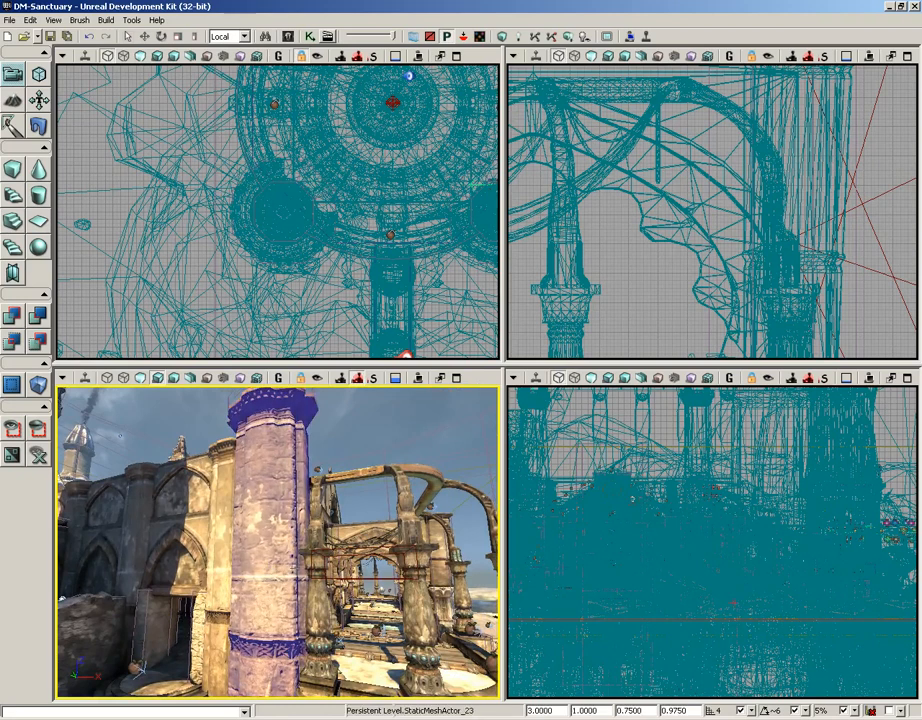
{"action": "right_click_drag", "start_coordinate": [281, 538], "coordinate": [270, 583]}
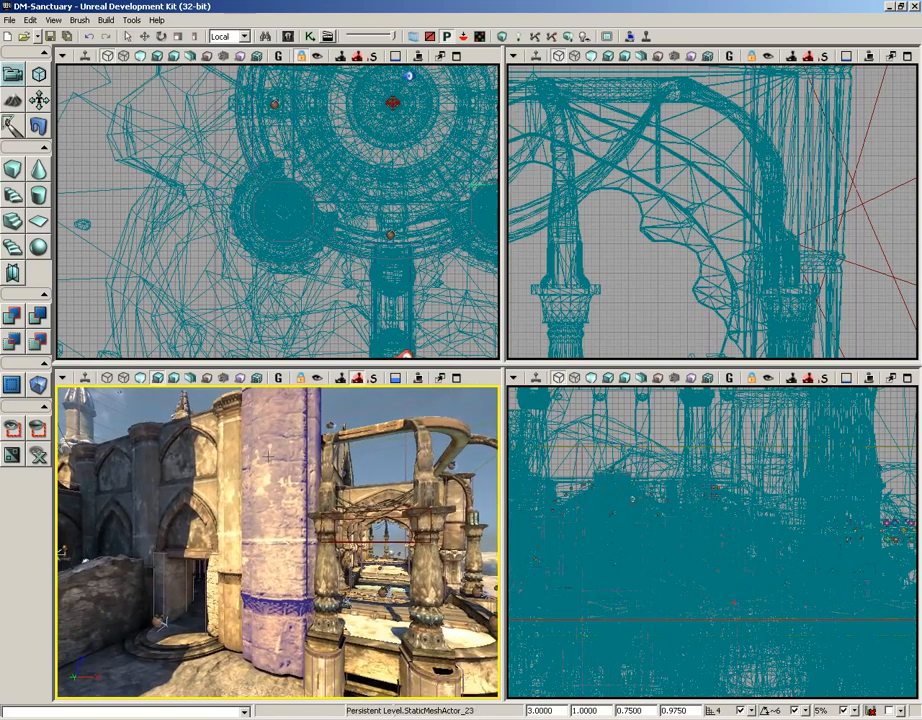
{"action": "left_click_drag", "start_coordinate": [268, 456], "coordinate": [268, 520]}
{"action": "right_click_drag", "start_coordinate": [268, 458], "coordinate": [268, 473]}
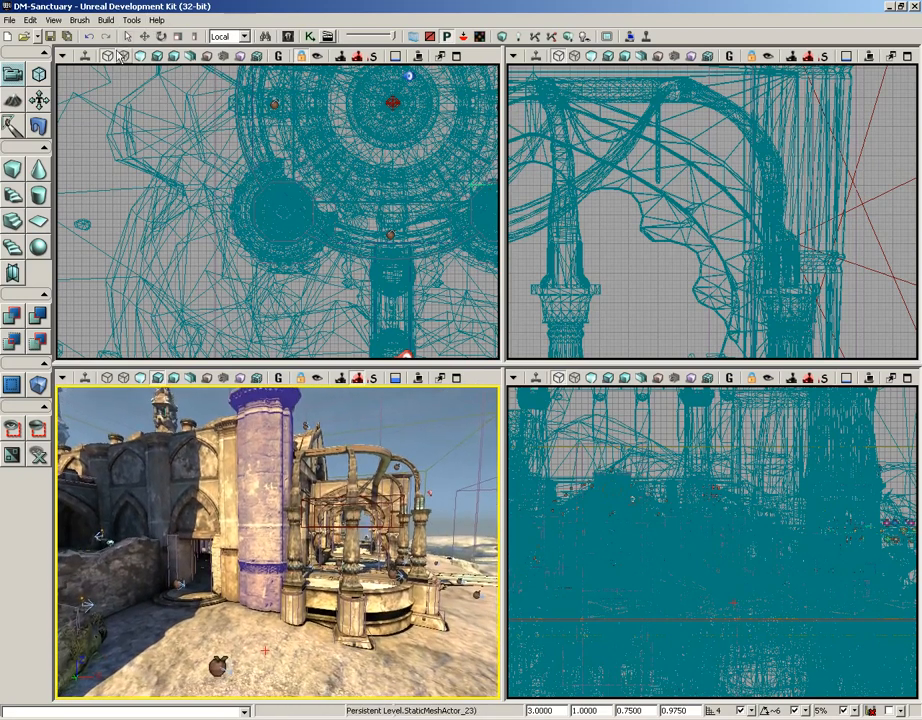
{"action": "left_click", "coordinate": [145, 37]}
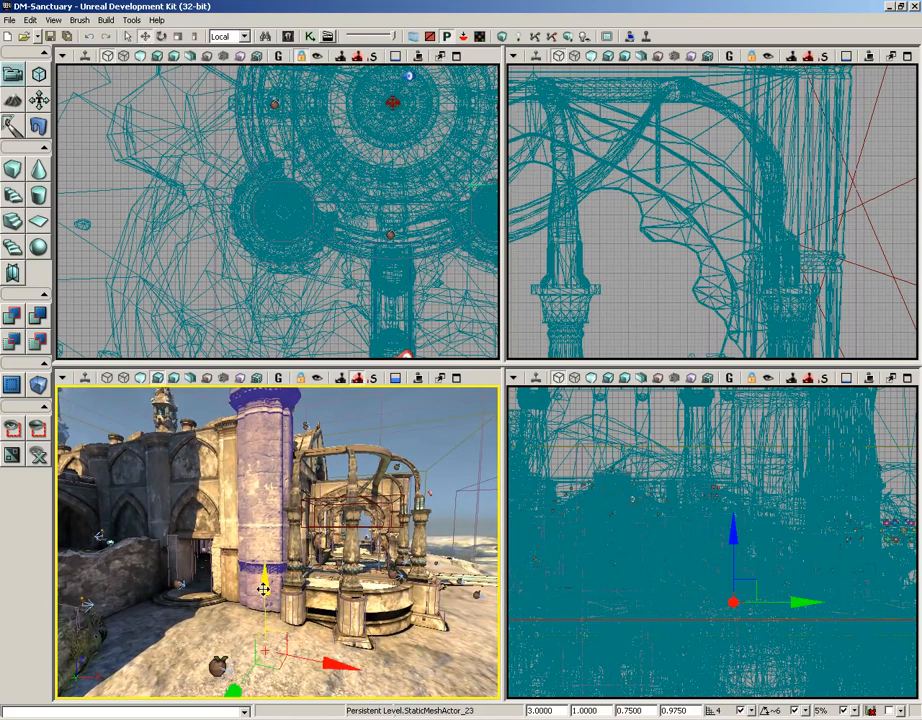
{"action": "left_click_drag", "start_coordinate": [263, 590], "coordinate": [378, 555]}
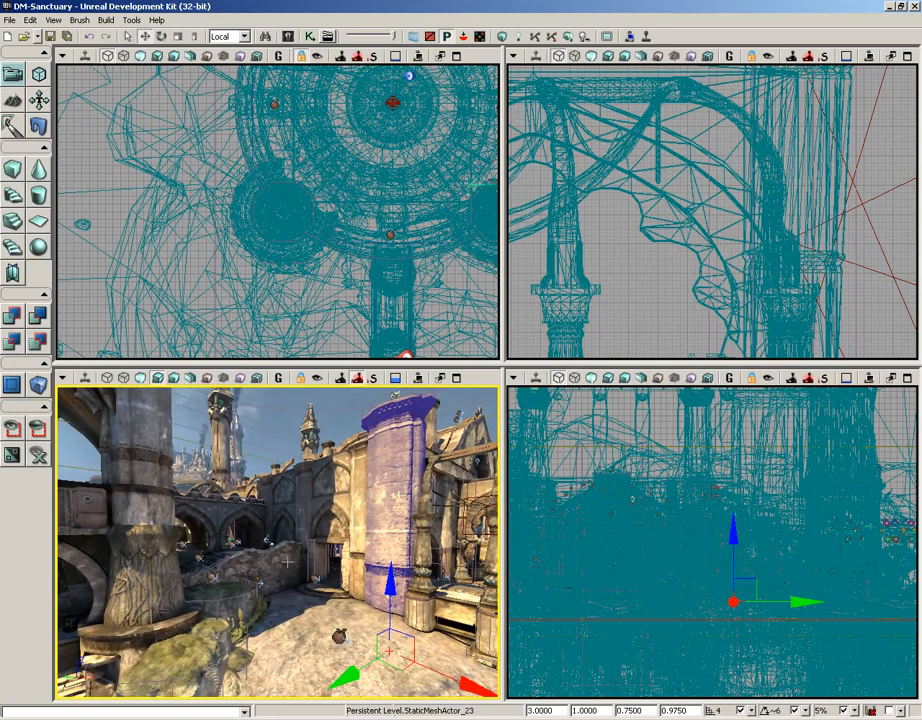
Step: Fly toward the rock and select the small pedestal beside it
{"action": "left_click_drag", "start_coordinate": [292, 510], "coordinate": [184, 480]}
{"action": "right_click_drag", "start_coordinate": [184, 480], "coordinate": [202, 512]}
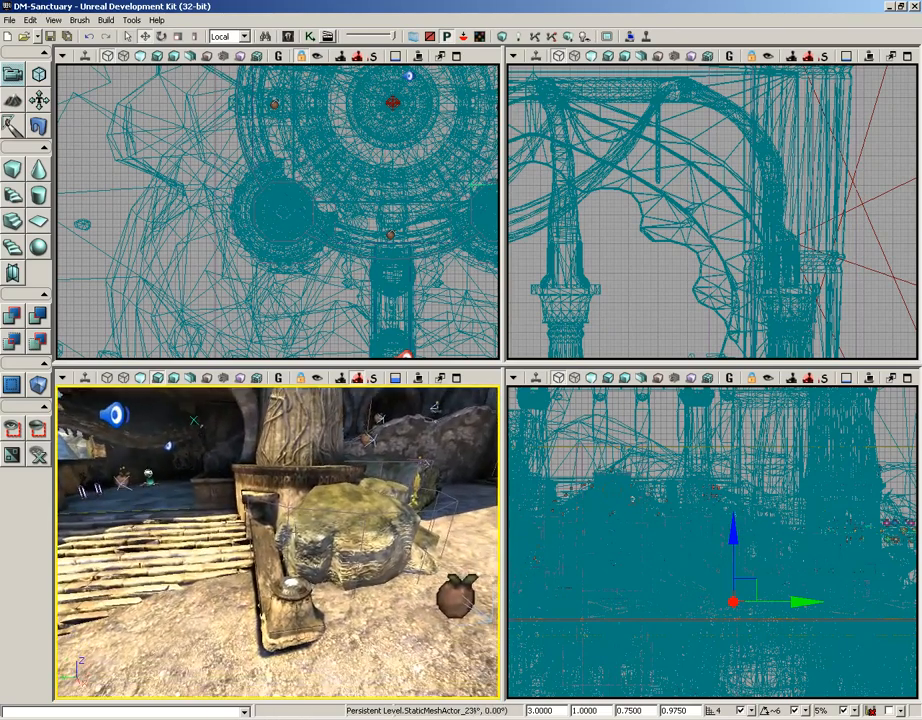
{"action": "left_click", "coordinate": [292, 590]}
{"action": "right_click_drag", "start_coordinate": [335, 630], "coordinate": [341, 672]}
{"action": "left_click_drag", "start_coordinate": [341, 672], "coordinate": [363, 615]}
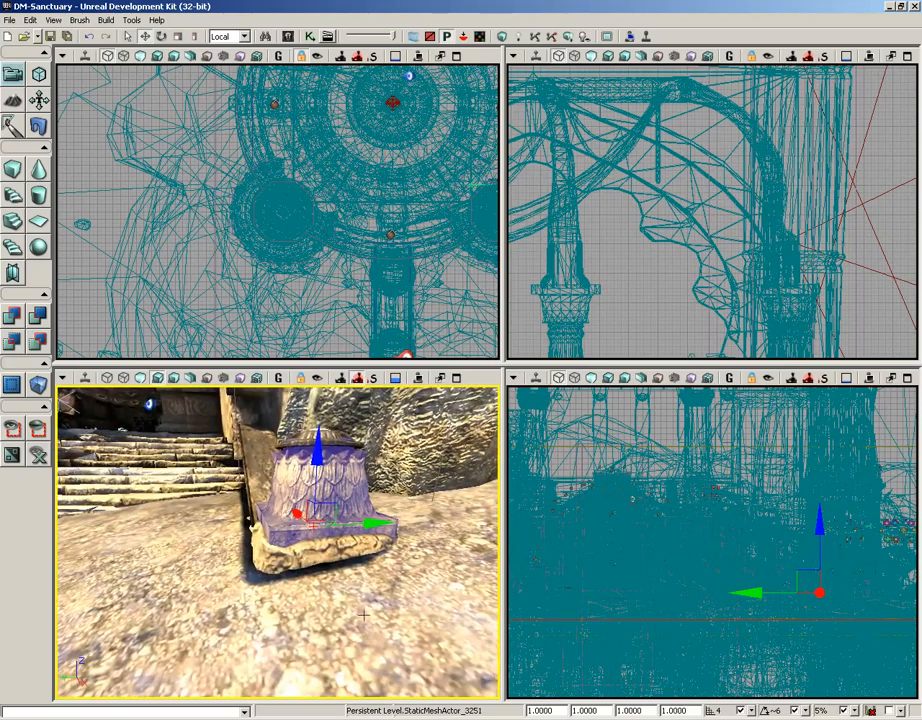
Step: Zoom and pan the Top view onto the pedestal, then back the perspective camera off it
{"action": "scroll", "coordinate": [332, 262], "scroll_direction": "down", "scroll_amount": 9}
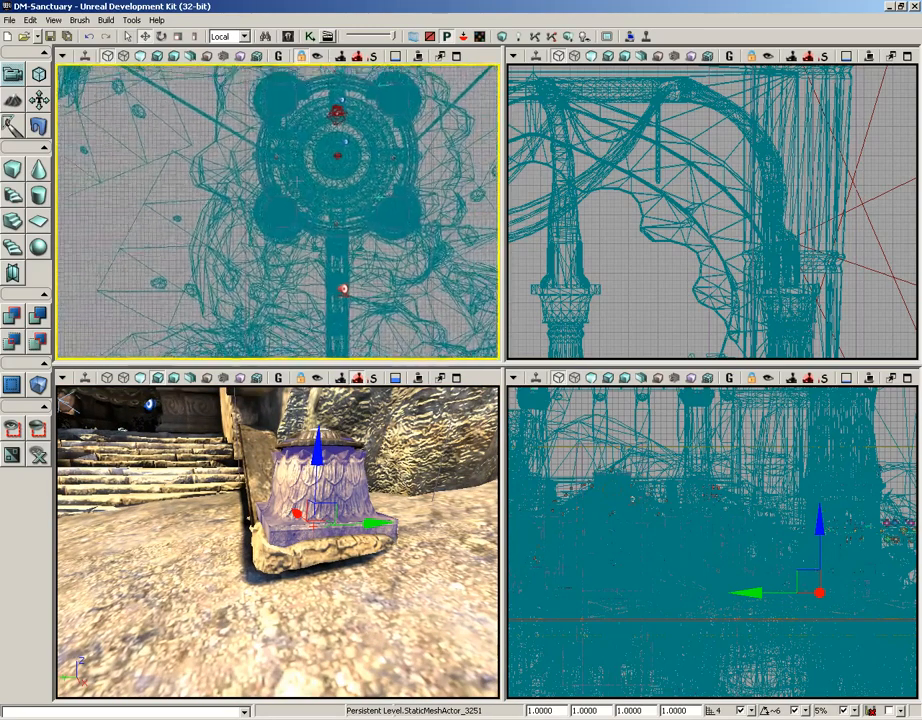
{"action": "right_click_drag", "start_coordinate": [332, 263], "coordinate": [289, 119]}
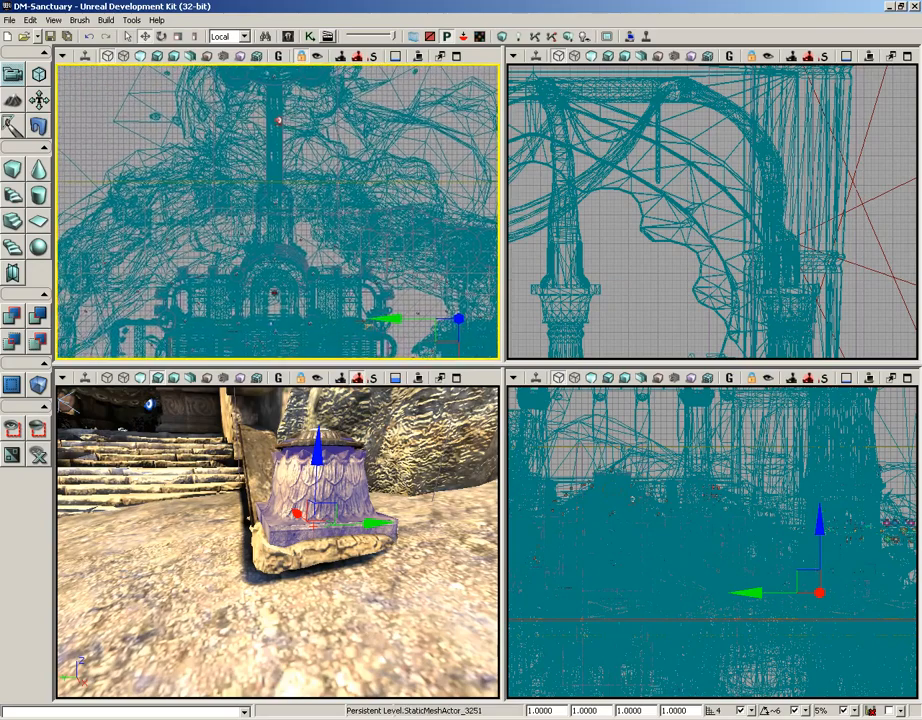
{"action": "right_click_drag", "start_coordinate": [335, 230], "coordinate": [247, 153]}
{"action": "scroll", "coordinate": [318, 164], "scroll_direction": "up", "scroll_amount": 3}
{"action": "right_click_drag", "start_coordinate": [315, 163], "coordinate": [194, 167]}
{"action": "scroll", "coordinate": [180, 123], "scroll_direction": "up", "scroll_amount": 12}
{"action": "scroll", "coordinate": [187, 132], "scroll_direction": "up", "scroll_amount": 3}
{"action": "scroll", "coordinate": [194, 167], "scroll_direction": "down", "scroll_amount": 2}
{"action": "scroll", "coordinate": [278, 211], "scroll_direction": "down", "scroll_amount": 1}
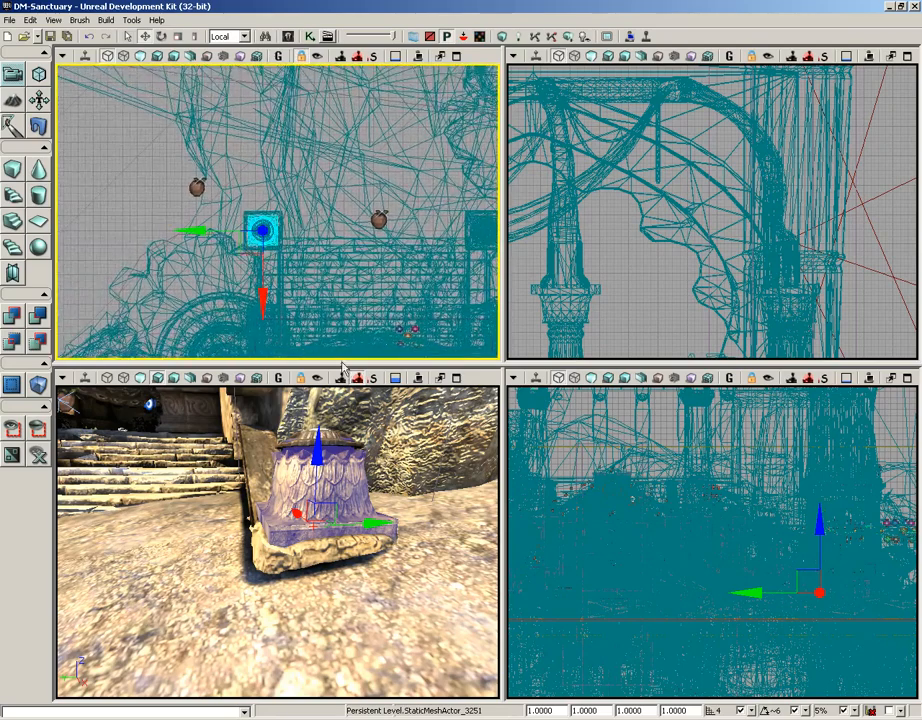
{"action": "left_click_drag", "start_coordinate": [401, 588], "coordinate": [401, 620]}
{"action": "right_click_drag", "start_coordinate": [401, 612], "coordinate": [401, 588]}
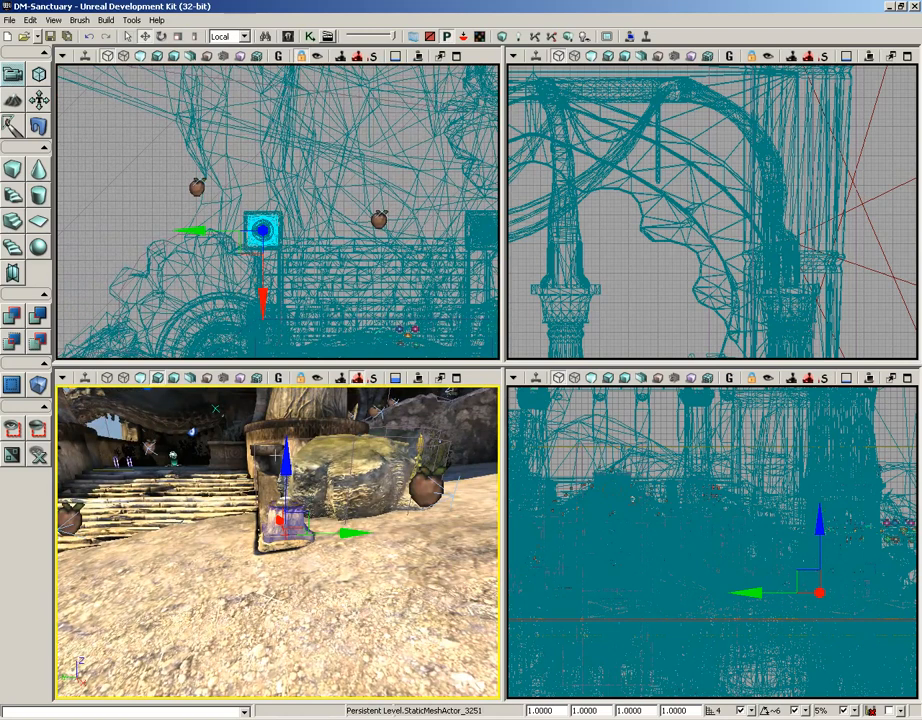
Step: Lock the pedestal to the camera and fly it out onto the grassy rock over the water
{"action": "left_click", "coordinate": [317, 378]}
{"action": "left_click_drag", "start_coordinate": [263, 592], "coordinate": [259, 581]}
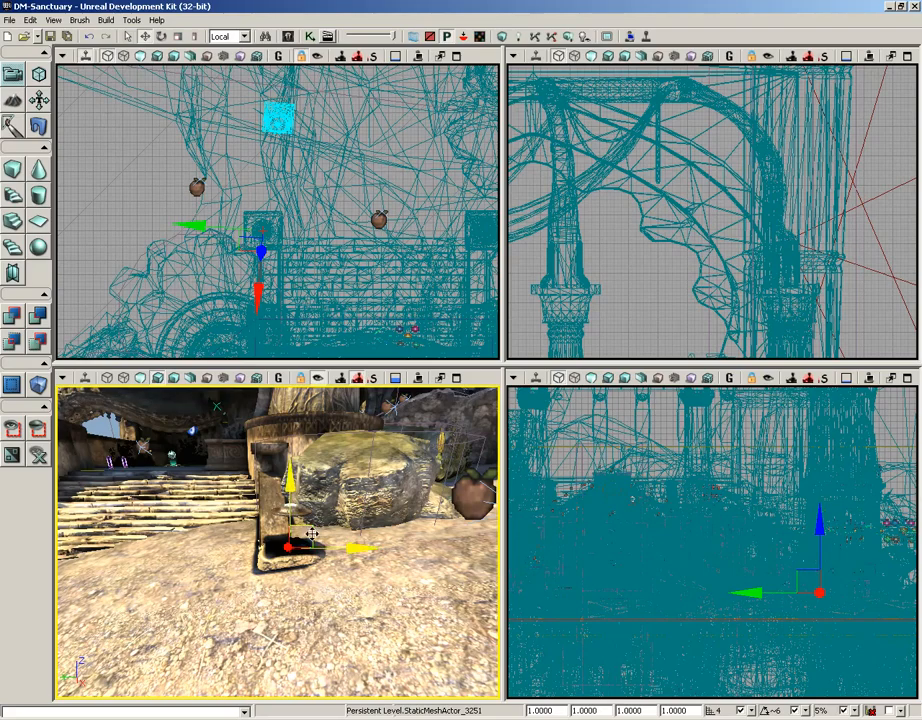
{"action": "right_click_drag", "start_coordinate": [313, 572], "coordinate": [345, 510]}
{"action": "scroll", "coordinate": [325, 558], "scroll_direction": "up", "scroll_amount": 3}
{"action": "left_click_drag", "start_coordinate": [325, 558], "coordinate": [70, 605]}
{"action": "left_click_drag", "start_coordinate": [370, 560], "coordinate": [80, 525]}
{"action": "left_click_drag", "start_coordinate": [300, 570], "coordinate": [300, 420]}
{"action": "left_click_drag", "start_coordinate": [300, 520], "coordinate": [300, 580]}
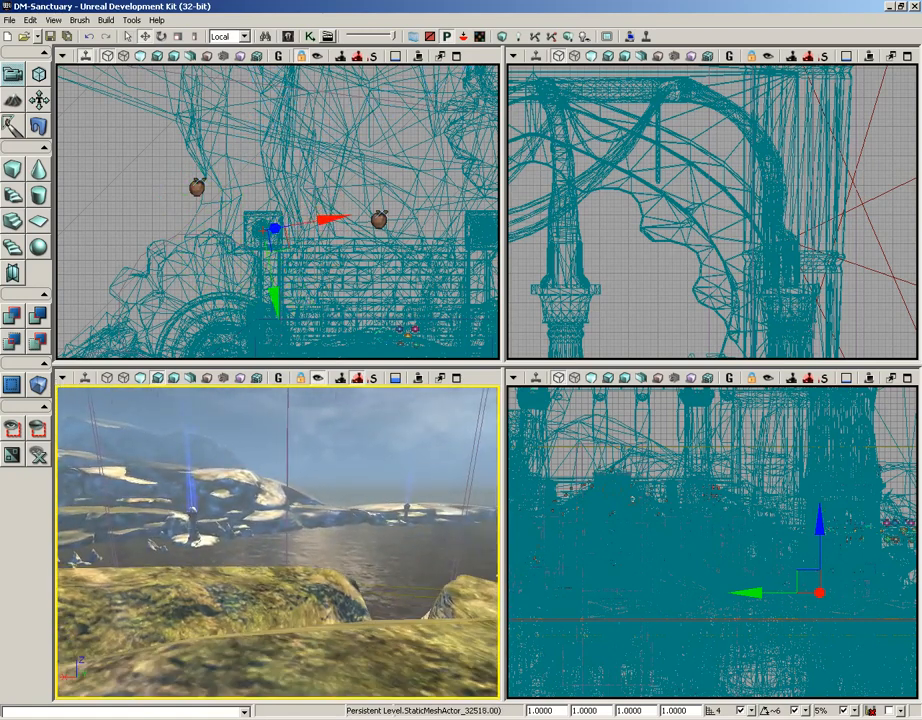
{"action": "right_click_drag", "start_coordinate": [277, 540], "coordinate": [281, 544]}
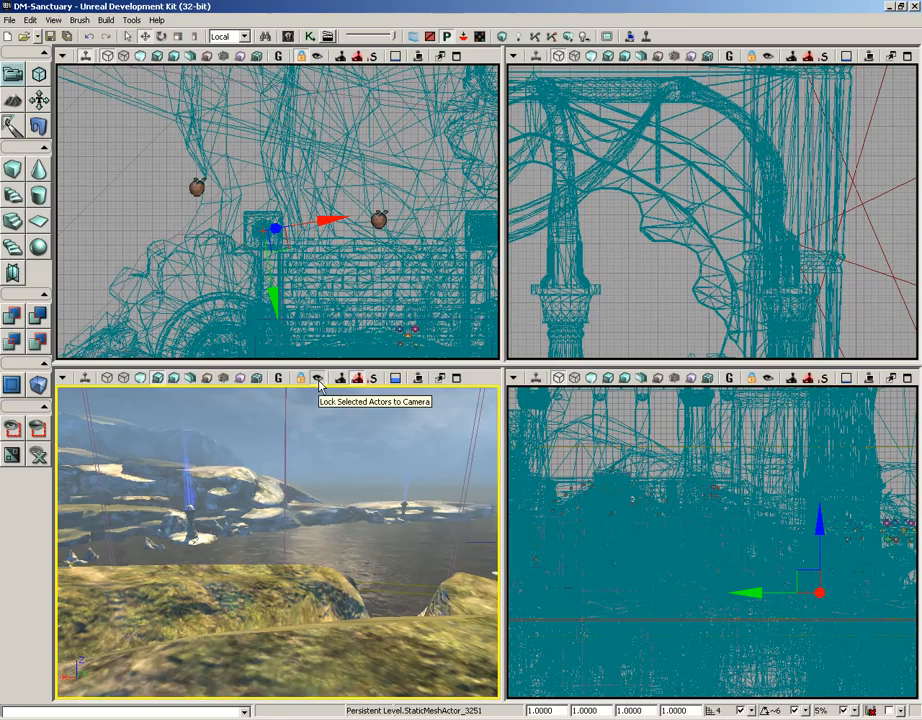
Step: Find the relocated pedestal in the Top view and pull the perspective view back to reveal it
{"action": "right_click_drag", "start_coordinate": [343, 278], "coordinate": [191, 349]}
{"action": "scroll", "coordinate": [270, 268], "scroll_direction": "down", "scroll_amount": 6}
{"action": "scroll", "coordinate": [268, 304], "scroll_direction": "up", "scroll_amount": 5}
{"action": "right_click_drag", "start_coordinate": [322, 234], "coordinate": [356, 231]}
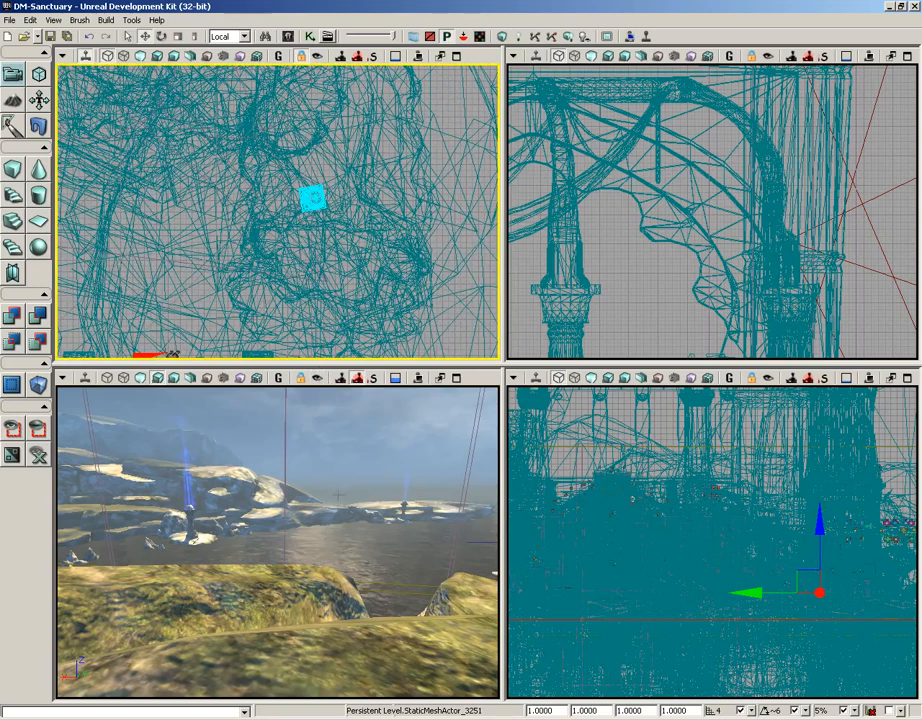
{"action": "right_click_drag", "start_coordinate": [339, 502], "coordinate": [339, 488]}
{"action": "scroll", "coordinate": [339, 488], "scroll_direction": "down", "scroll_amount": 5}
{"action": "scroll", "coordinate": [339, 501], "scroll_direction": "down", "scroll_amount": 4}
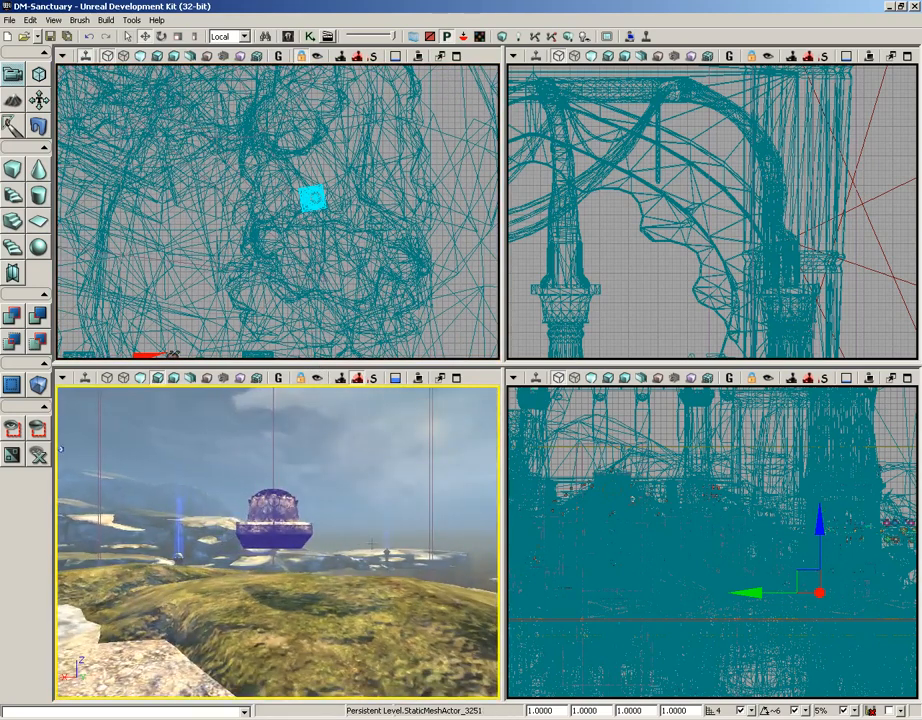
{"action": "mouse_move", "coordinate": [371, 543]}
{"action": "right_mouse_down"}
{"action": "mouse_move", "coordinate": [335, 543]}
{"action": "mouse_move", "coordinate": [370, 543]}
{"action": "right_mouse_up"}
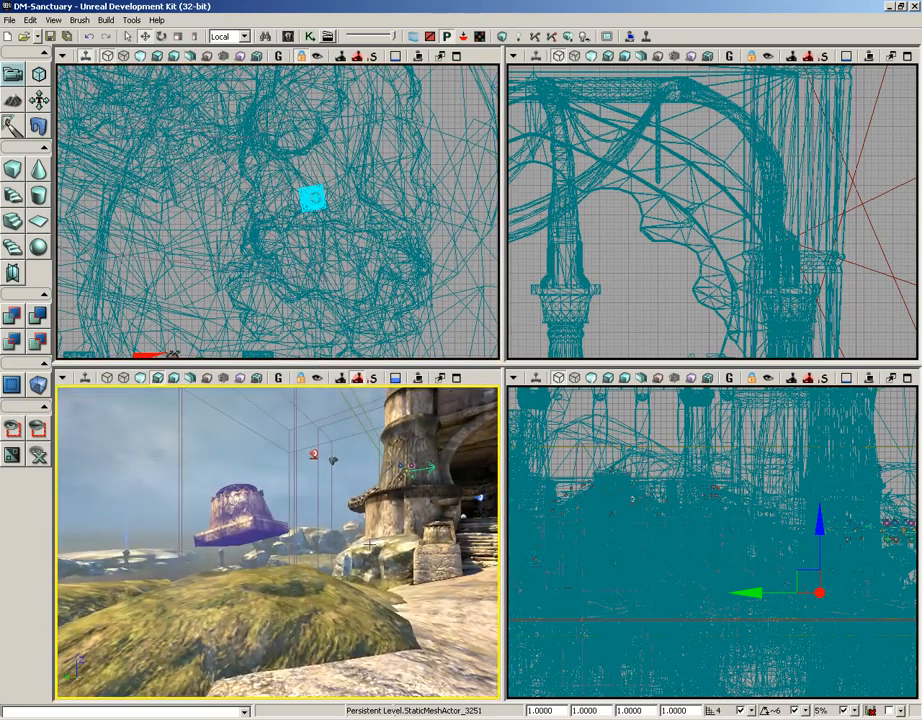
{"action": "left_click_drag", "start_coordinate": [362, 564], "coordinate": [321, 478]}
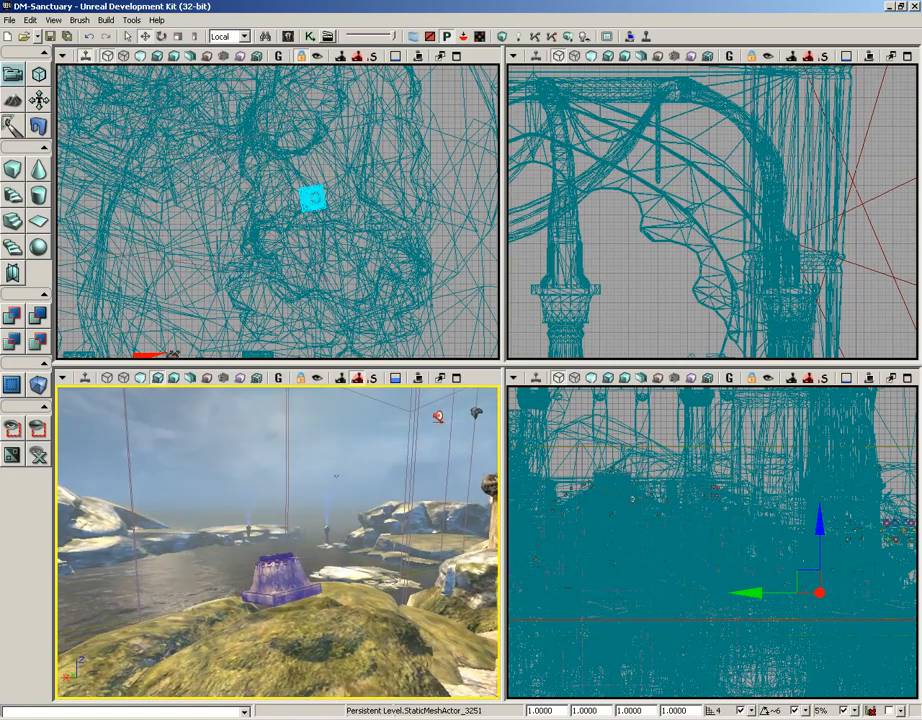
Step: Carry StaticMeshActor_3251 toward the arched structure, then unlock it and turn the view toward the sea
{"action": "left_click", "coordinate": [317, 378]}
{"action": "left_click_drag", "start_coordinate": [309, 507], "coordinate": [438, 471]}
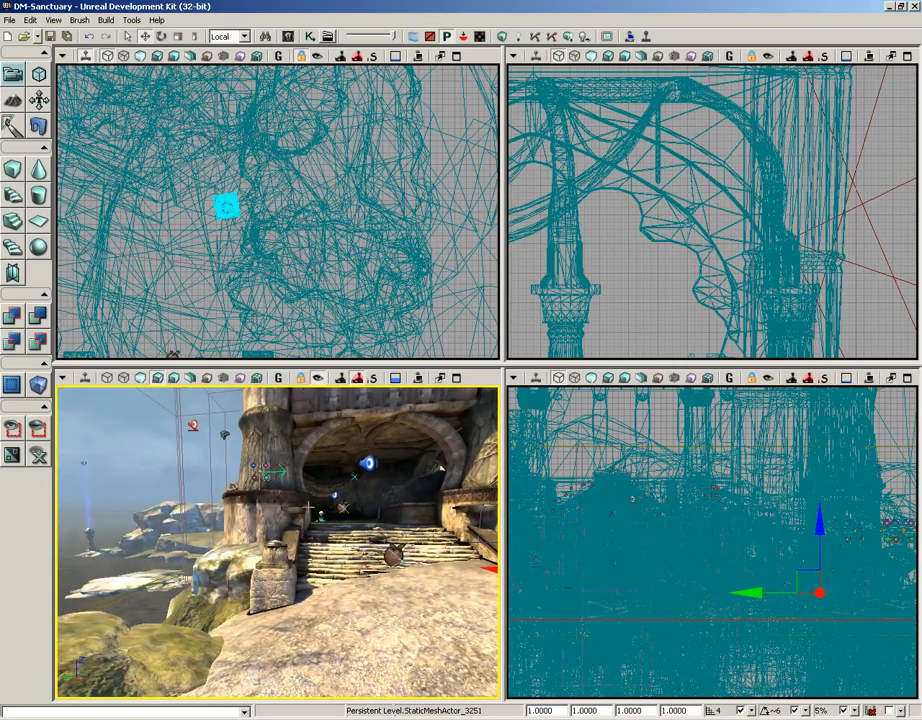
{"action": "left_click", "coordinate": [320, 379]}
{"action": "left_click_drag", "start_coordinate": [305, 570], "coordinate": [110, 590]}
{"action": "mouse_move", "coordinate": [313, 504]}
{"action": "left_mouse_down"}
{"action": "mouse_move", "coordinate": [250, 510]}
{"action": "mouse_move", "coordinate": [325, 520]}
{"action": "mouse_move", "coordinate": [313, 504]}
{"action": "left_mouse_up"}
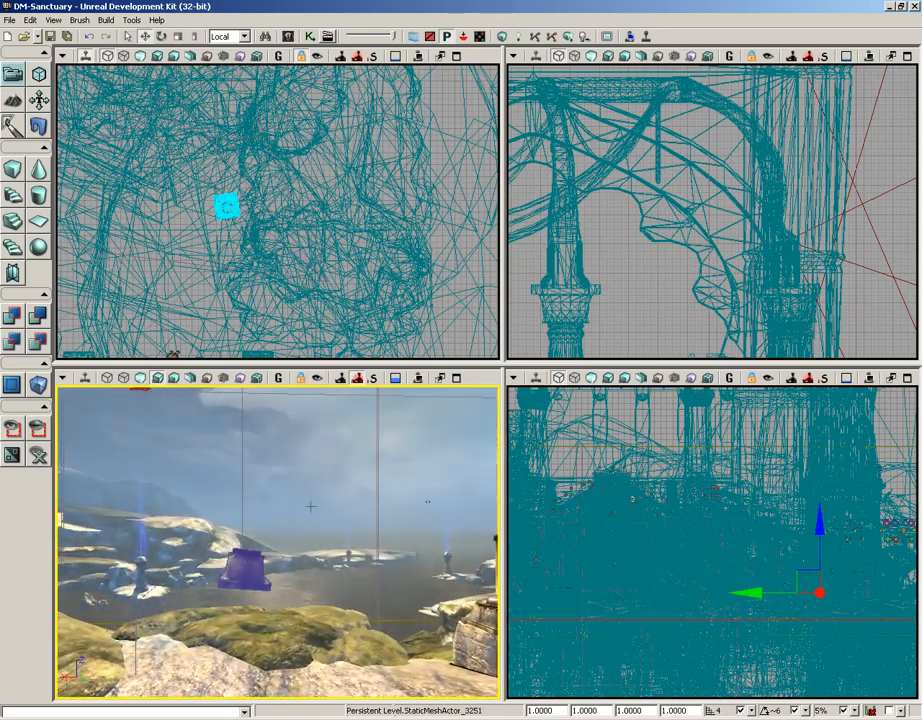
Step: Relock the mesh to the camera and fly it with drags and W/S keys to its new courtyard spot
{"action": "left_click", "coordinate": [317, 378]}
{"action": "right_click_drag", "start_coordinate": [250, 566], "coordinate": [250, 565]}
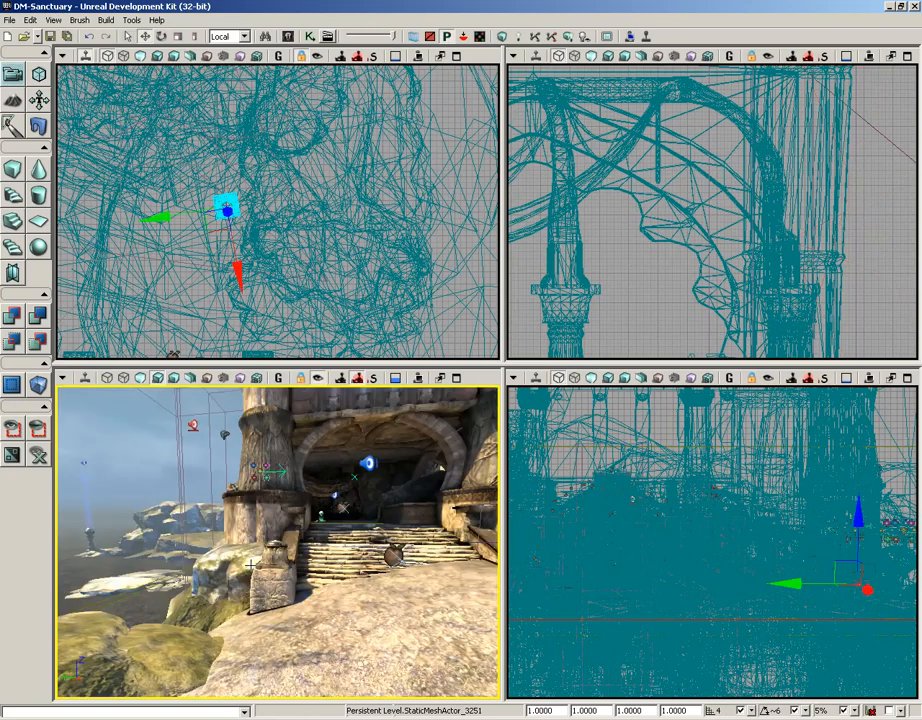
{"action": "right_click_drag", "start_coordinate": [272, 617], "coordinate": [205, 617]}
{"action": "key", "text": "w"}
{"action": "key", "text": "s"}
{"action": "key", "text": "w"}
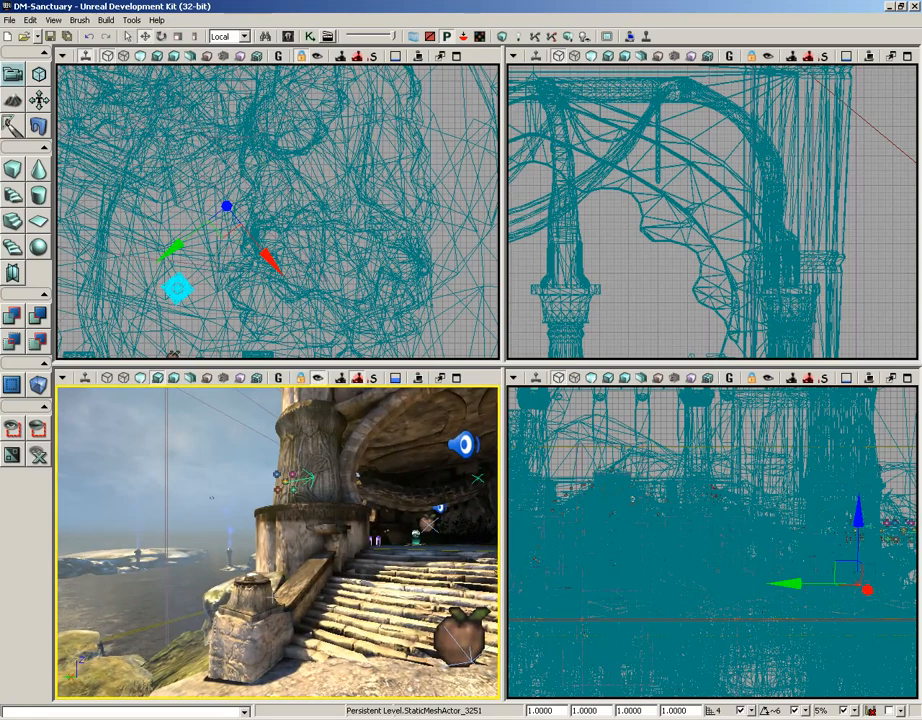
{"action": "mouse_move", "coordinate": [278, 541]}
{"action": "right_mouse_down"}
{"action": "mouse_move", "coordinate": [456, 541]}
{"action": "mouse_move", "coordinate": [430, 541]}
{"action": "right_mouse_up"}
{"action": "key", "text": "w"}
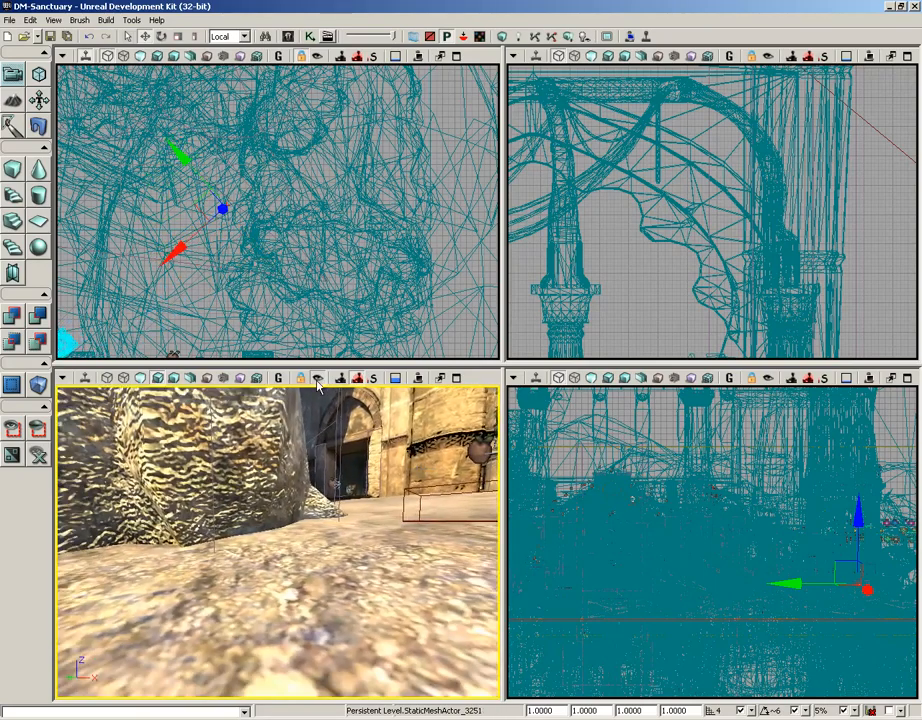
{"action": "scroll", "coordinate": [320, 539], "scroll_direction": "down", "scroll_amount": 10}
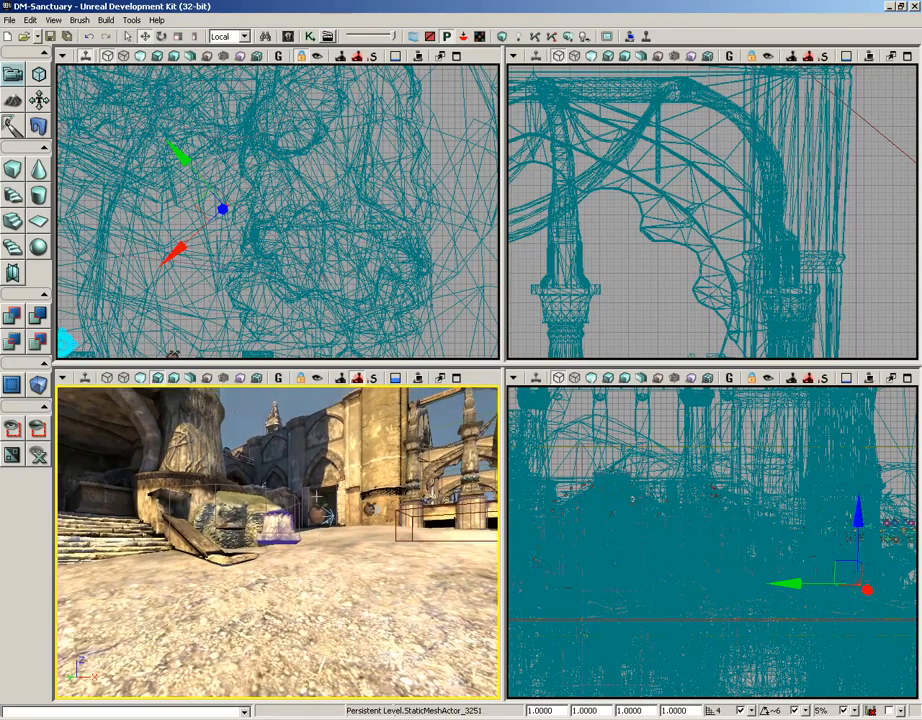
{"action": "right_click_drag", "start_coordinate": [346, 569], "coordinate": [346, 569]}
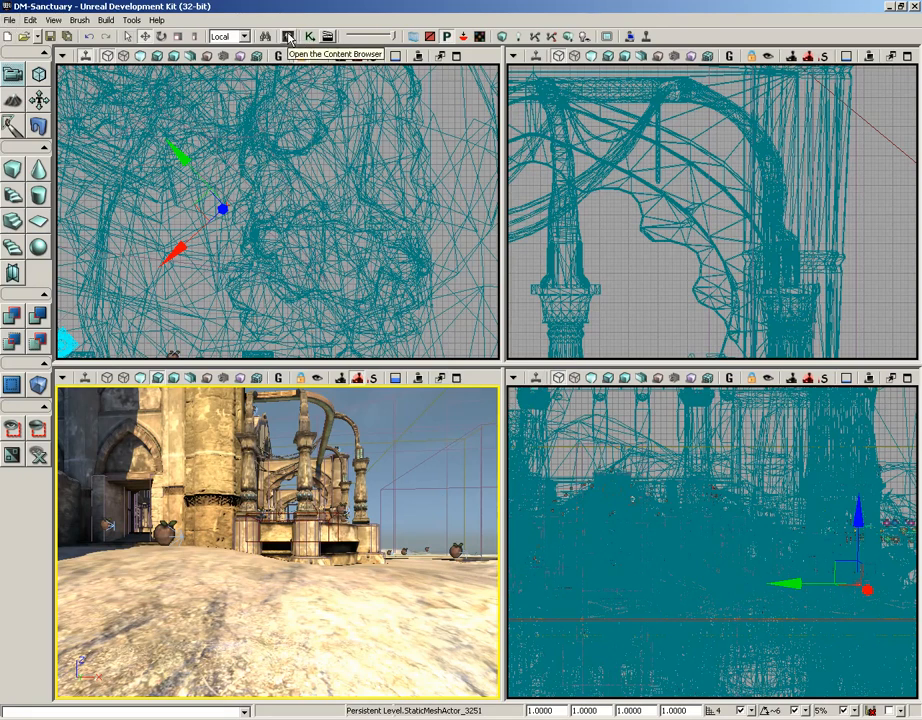
Step: Select CameraActor in the Actor Classes browser under View > Browser Windows, then close the browser
{"action": "left_click", "coordinate": [54, 21]}
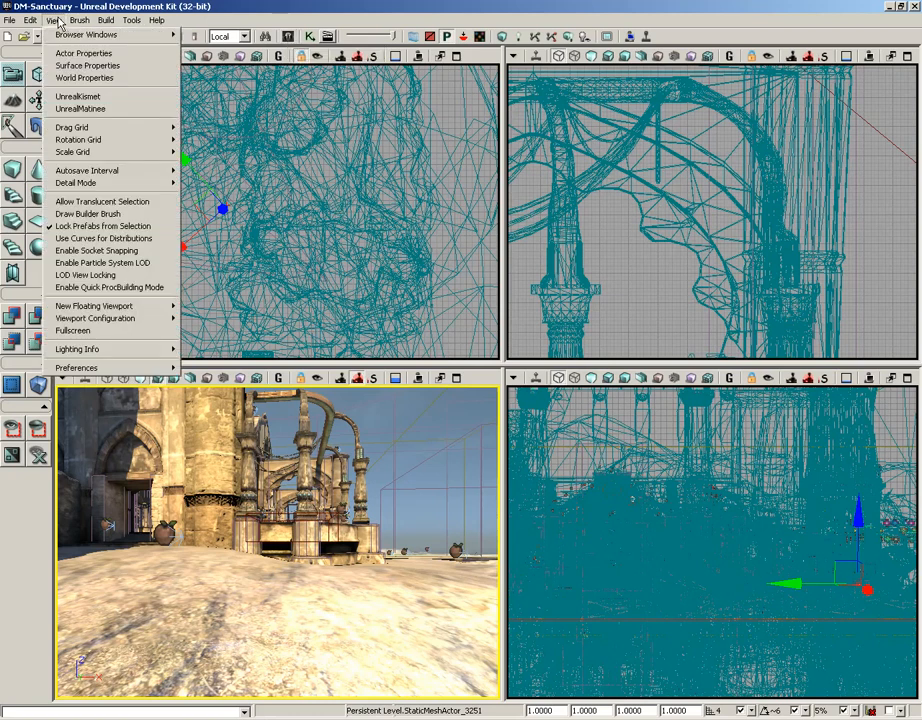
{"action": "mouse_move", "coordinate": [177, 37]}
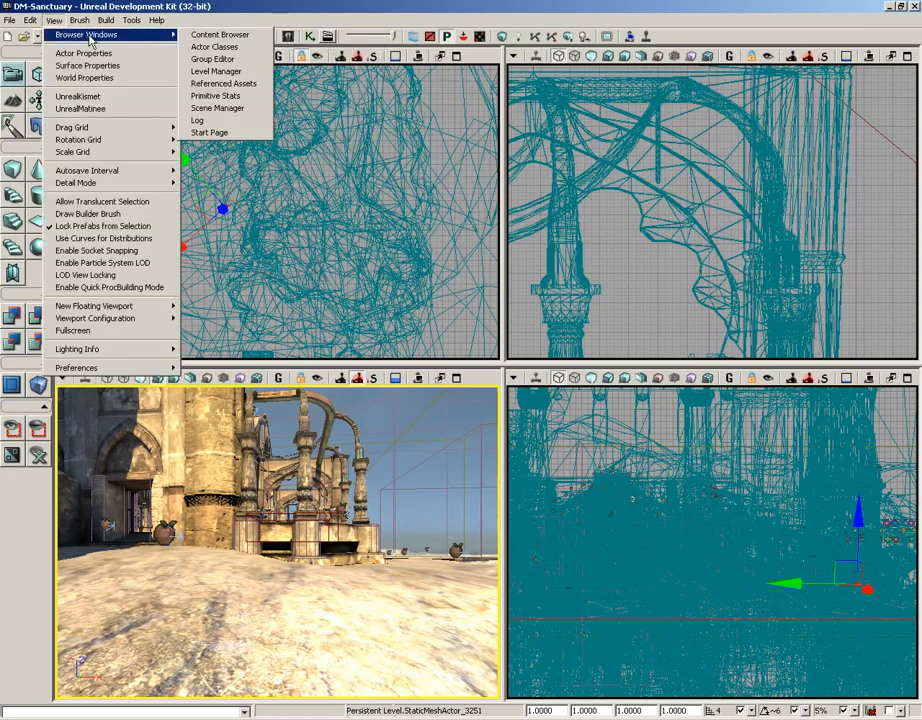
{"action": "left_click", "coordinate": [239, 50]}
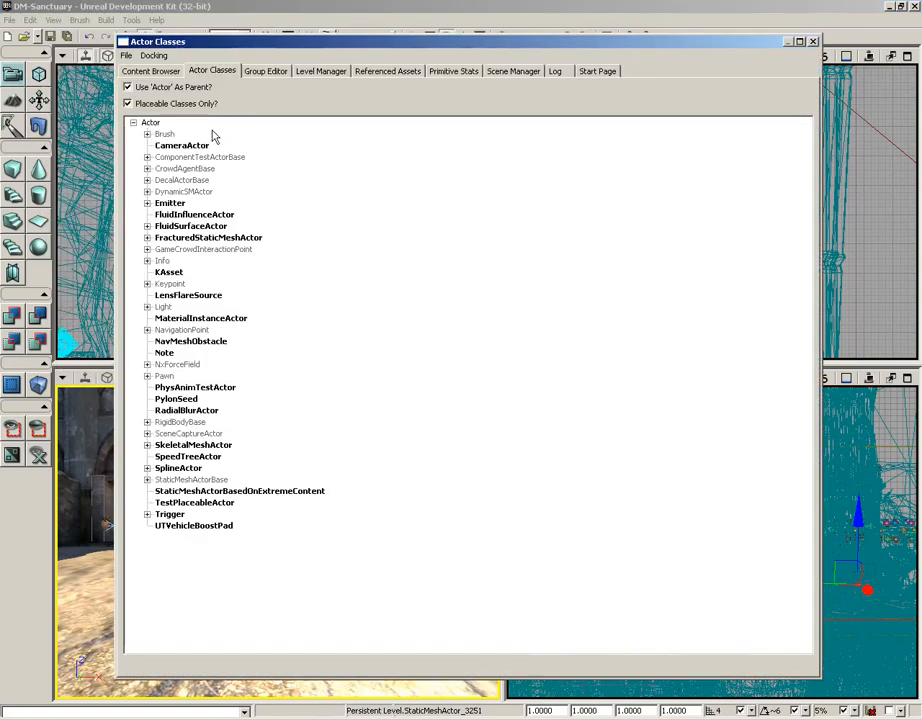
{"action": "left_click", "coordinate": [176, 147]}
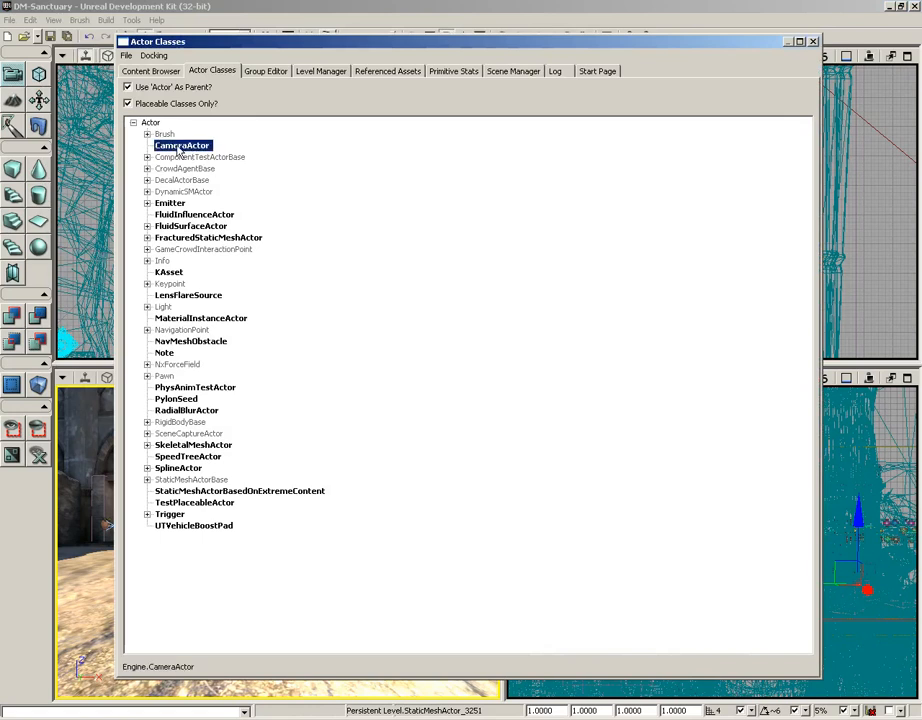
{"action": "left_click", "coordinate": [813, 42]}
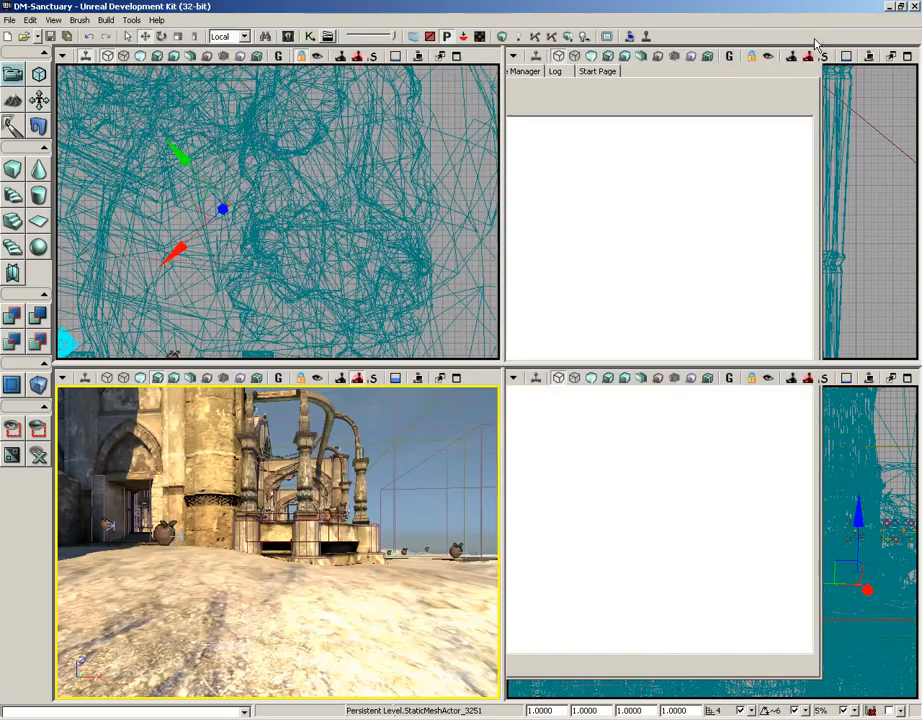
Step: Add a CameraActor on the ground in front of the temple and switch to rotate mode
{"action": "right_click_drag", "start_coordinate": [318, 548], "coordinate": [292, 584]}
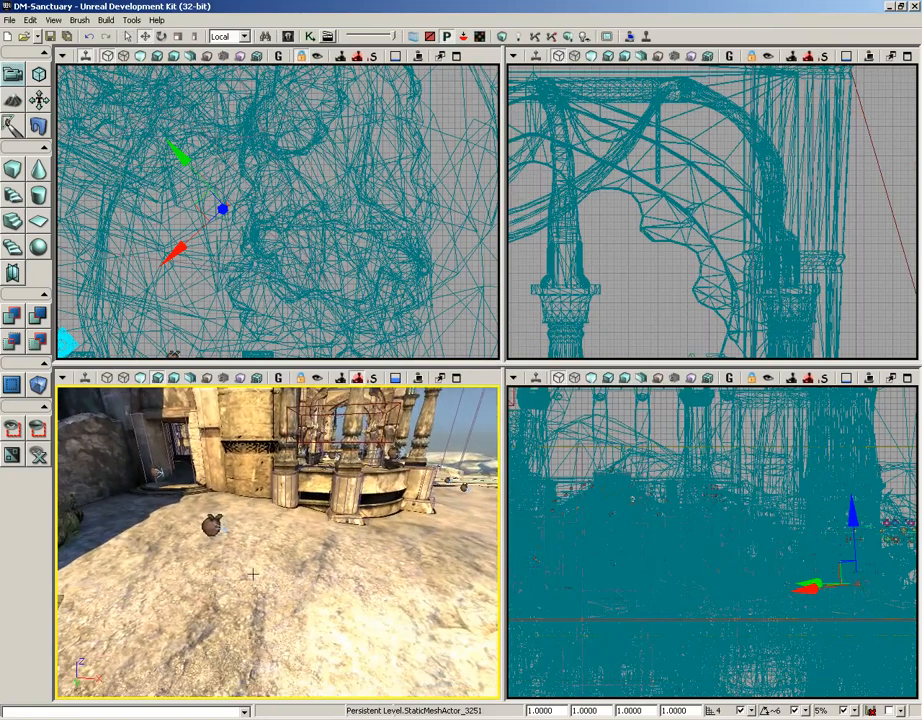
{"action": "right_click", "coordinate": [253, 576]}
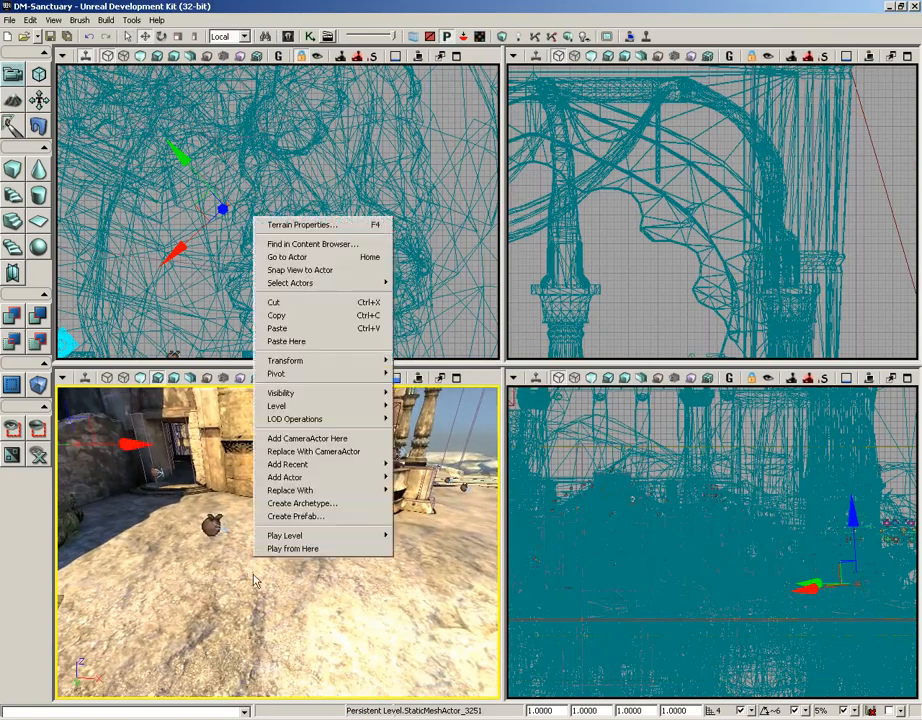
{"action": "left_click", "coordinate": [289, 441]}
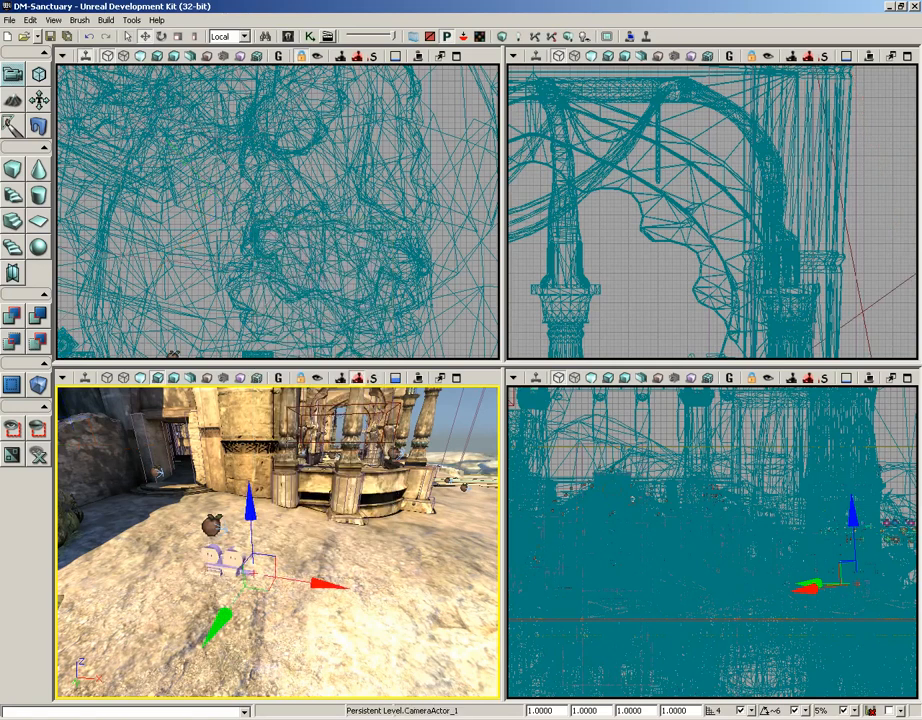
{"action": "left_click_drag", "start_coordinate": [263, 575], "coordinate": [323, 500]}
{"action": "key", "text": "space"}
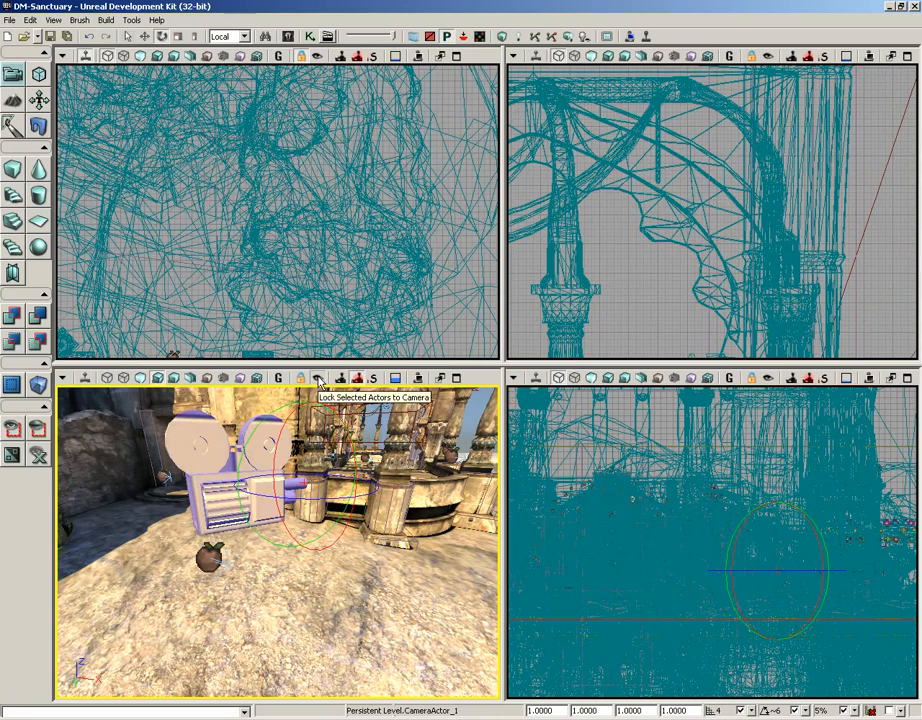
Step: Lock CameraActor_1 to the view, fly it high over the water beside the towers, then unlock it
{"action": "left_click", "coordinate": [318, 379]}
{"action": "right_click_drag", "start_coordinate": [204, 448], "coordinate": [320, 430]}
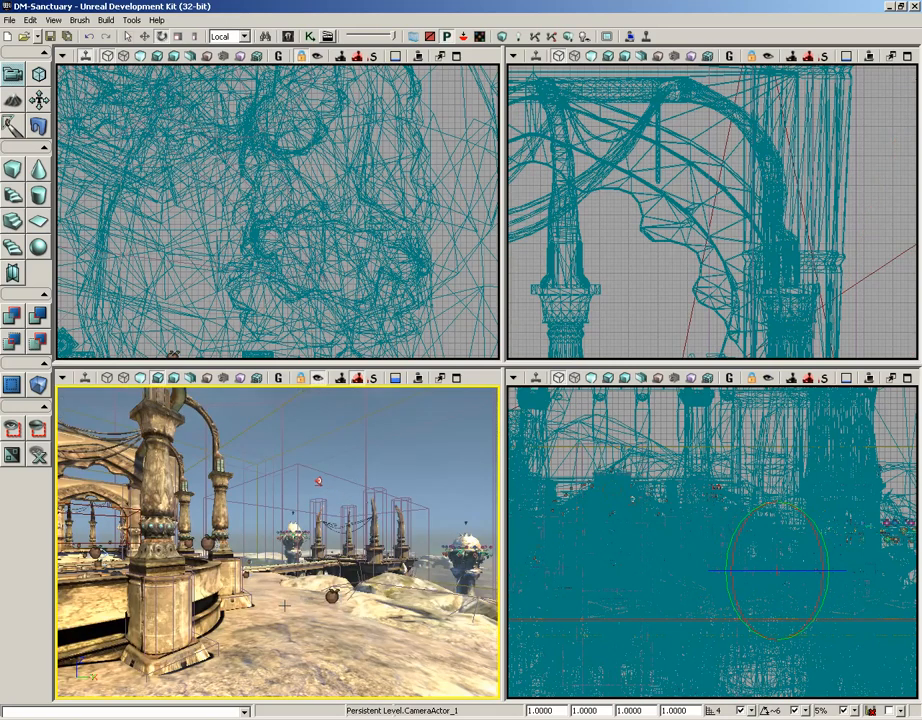
{"action": "right_click_drag", "start_coordinate": [284, 605], "coordinate": [493, 384]}
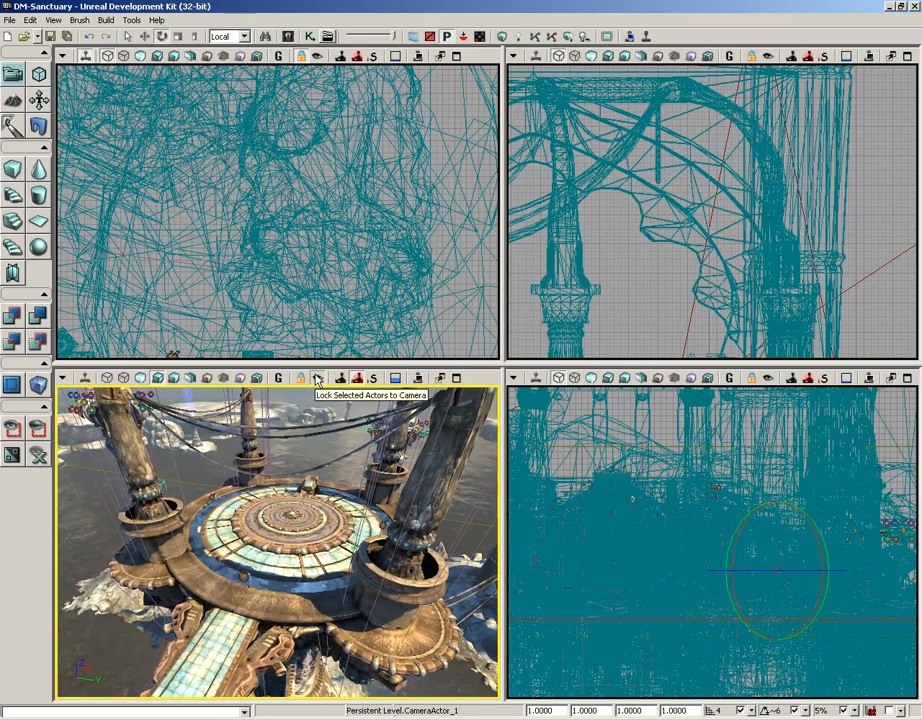
{"action": "left_click", "coordinate": [317, 380]}
{"action": "right_click_drag", "start_coordinate": [300, 488], "coordinate": [300, 488]}
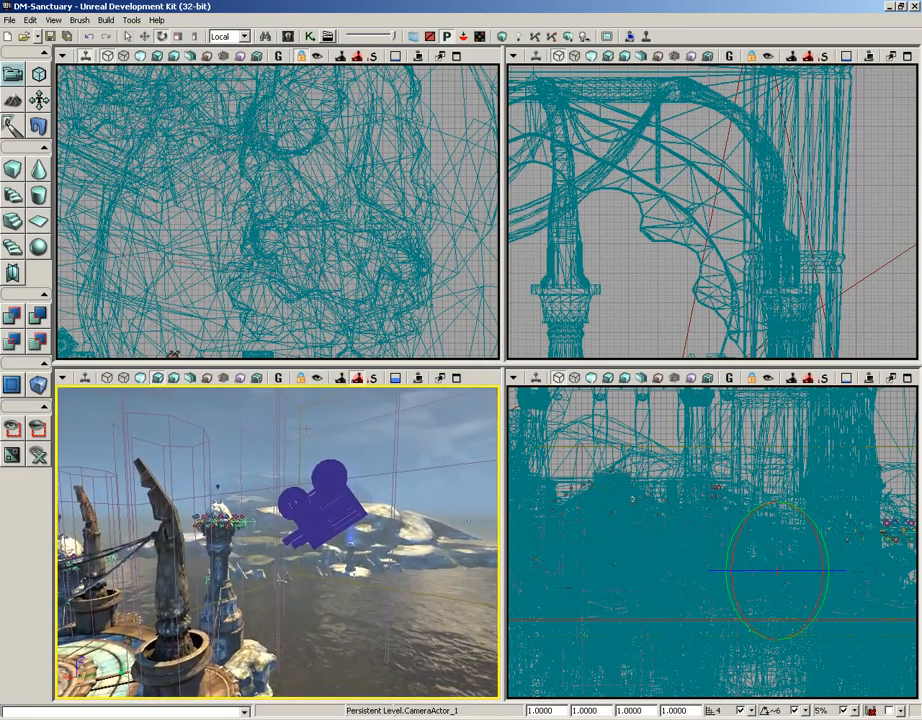